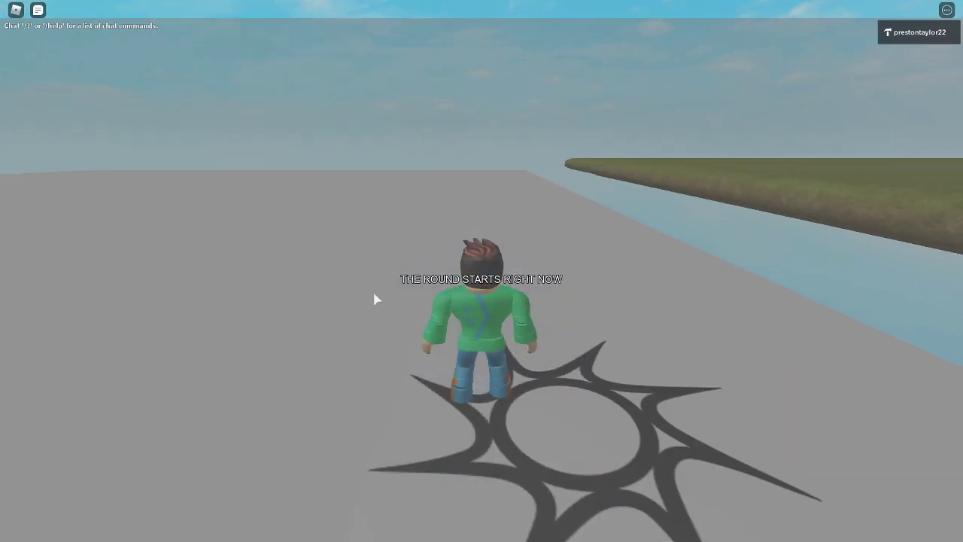
Step: Run and jump along the lobby platform toward the spiky decal
key("w")
key("w")
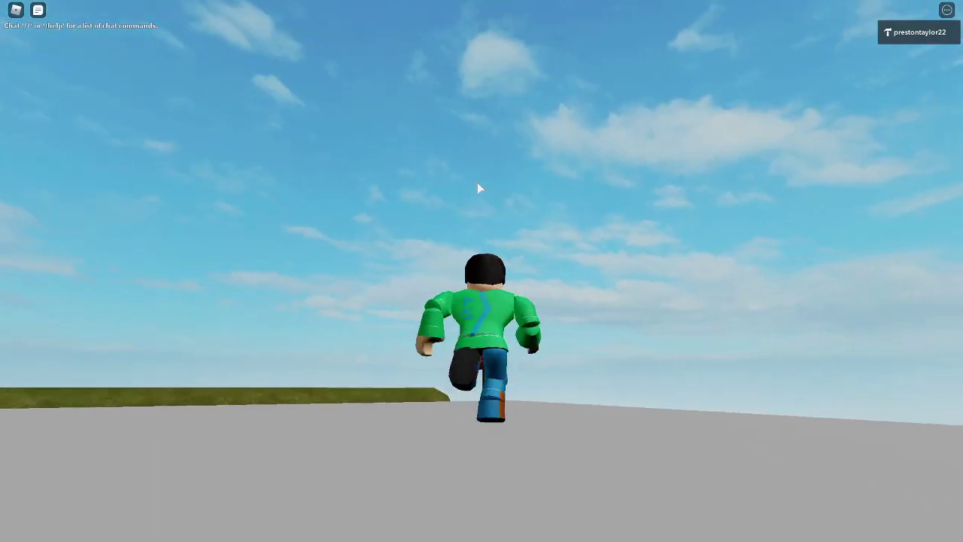
key("w")
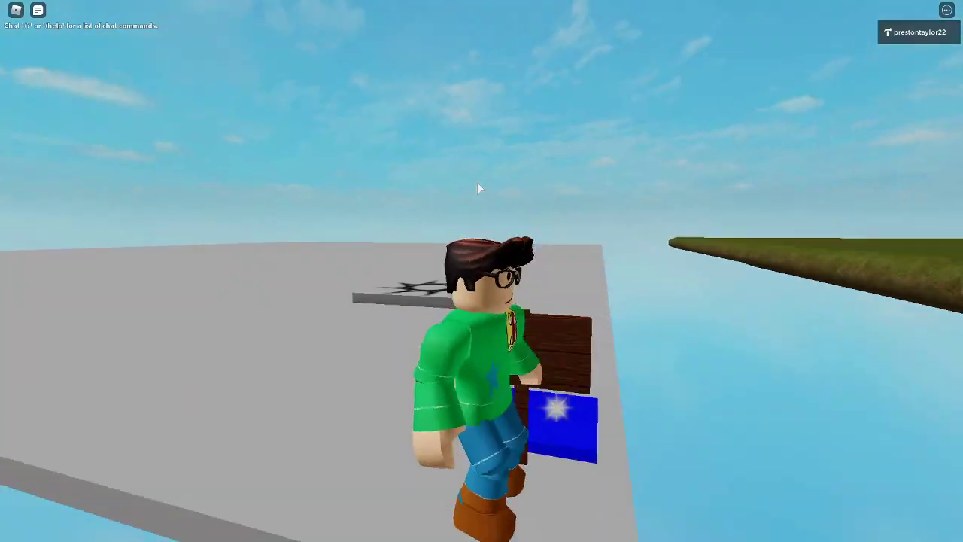
key("space")
key("w")
scroll(477, 182, "down", 5)
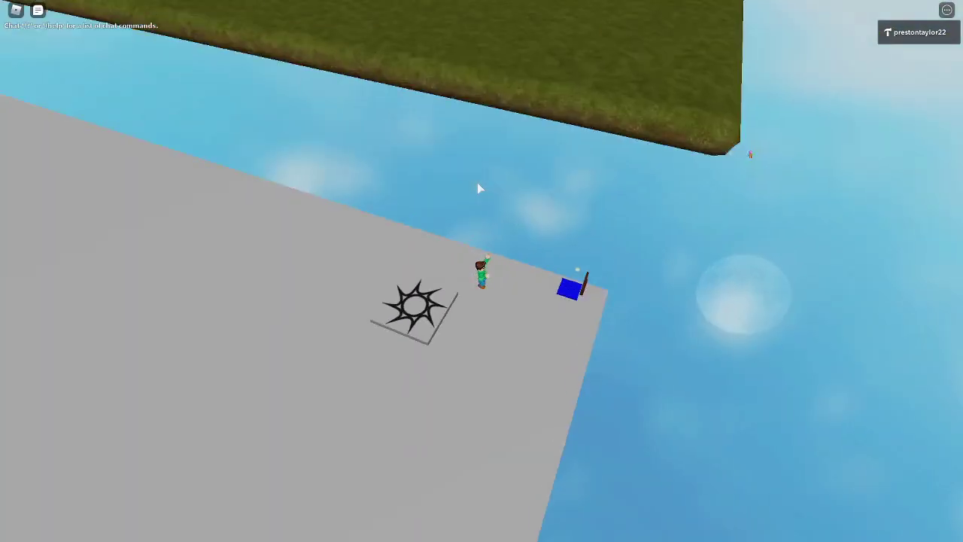
scroll(477, 182, "up", 5)
Step: Run past the Chapter 1 – Kingdom sign onto the star-marked spawn pad
key("w")
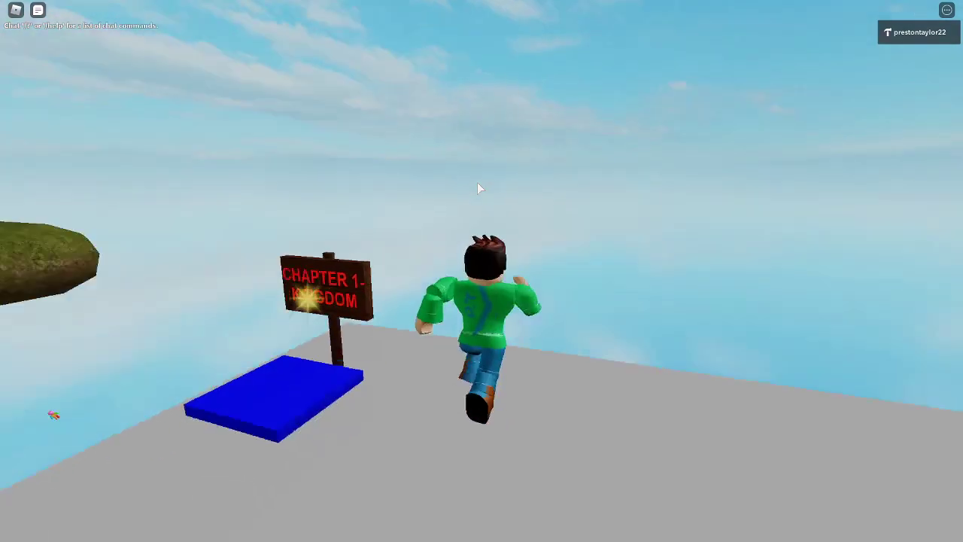
key("w")
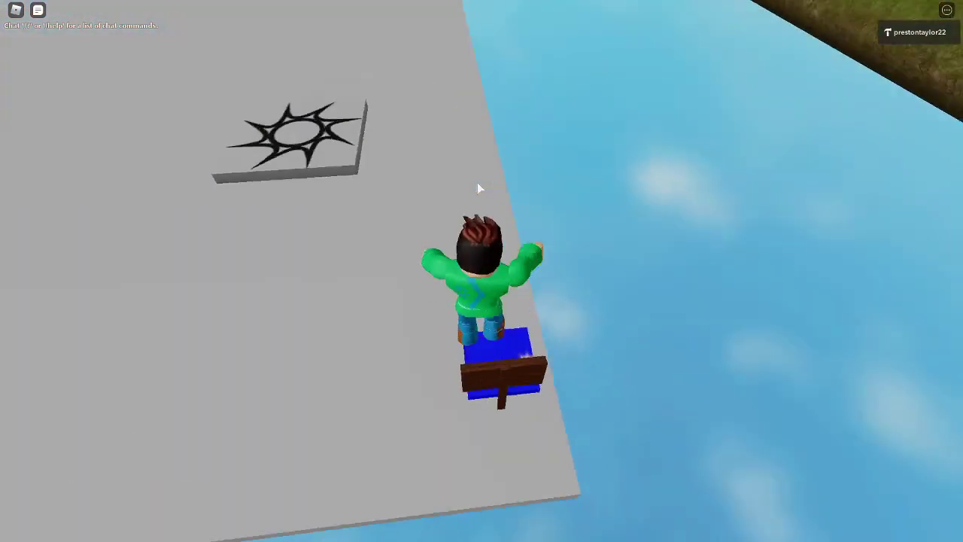
key("w")
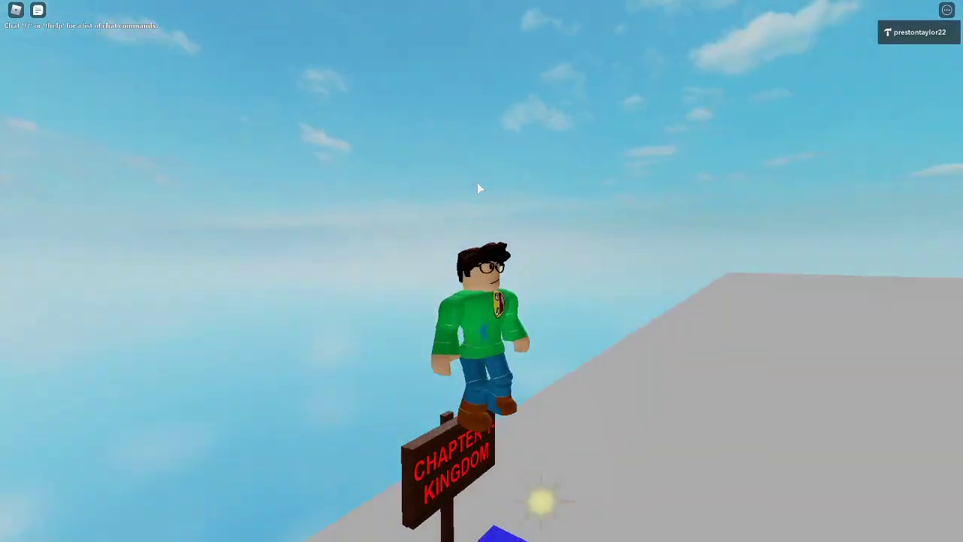
key("w")
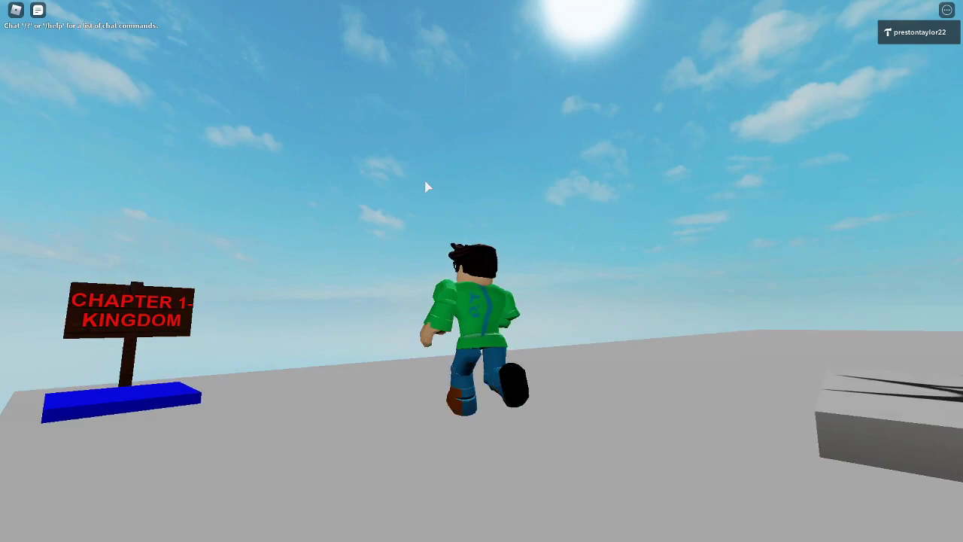
key("w")
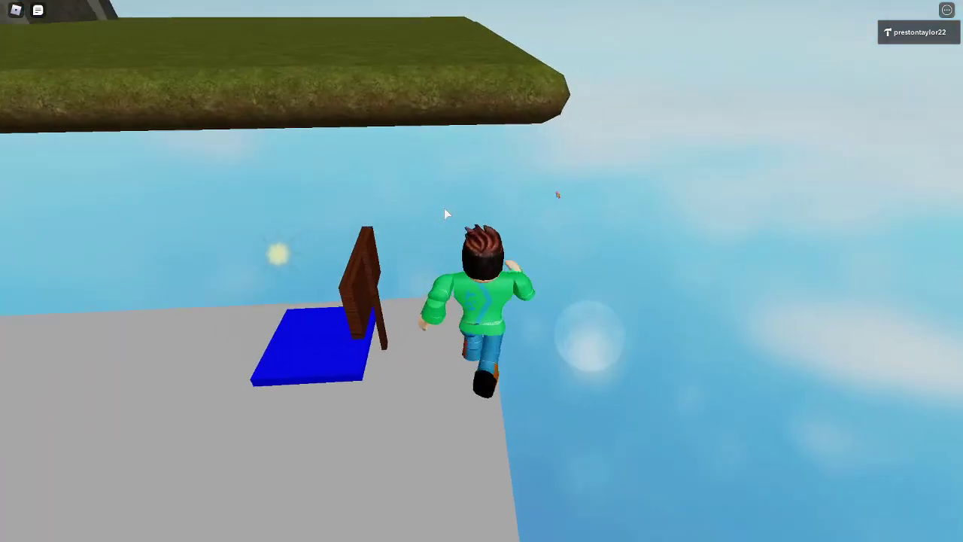
key("w")
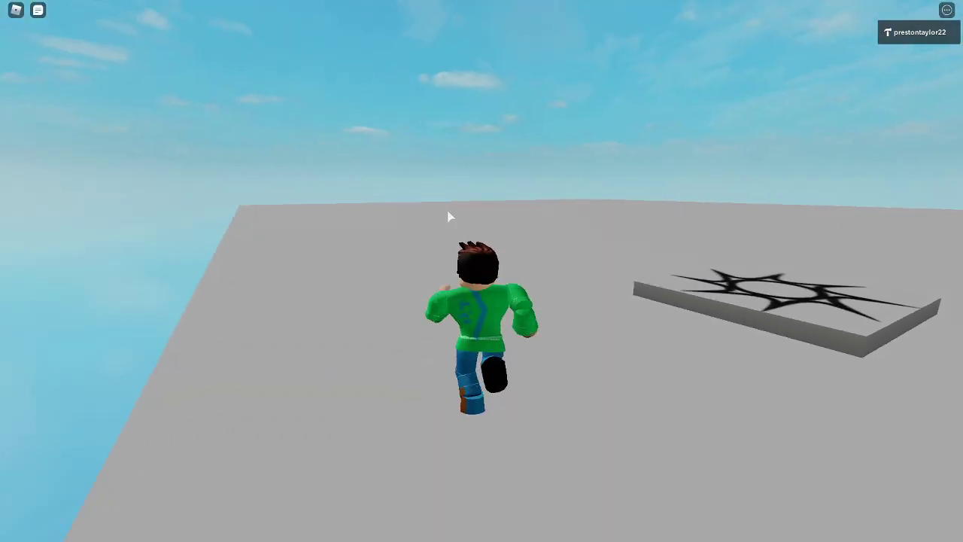
key("w")
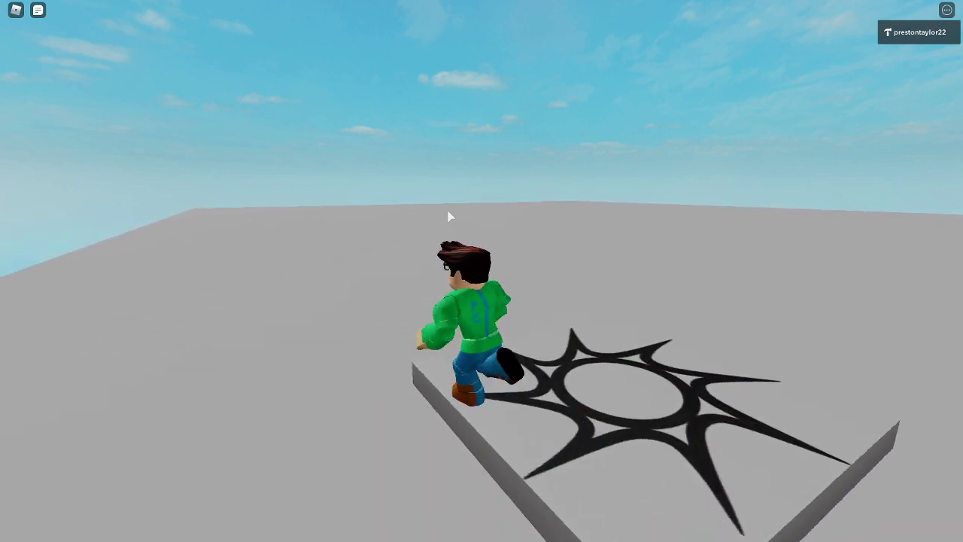
key("w")
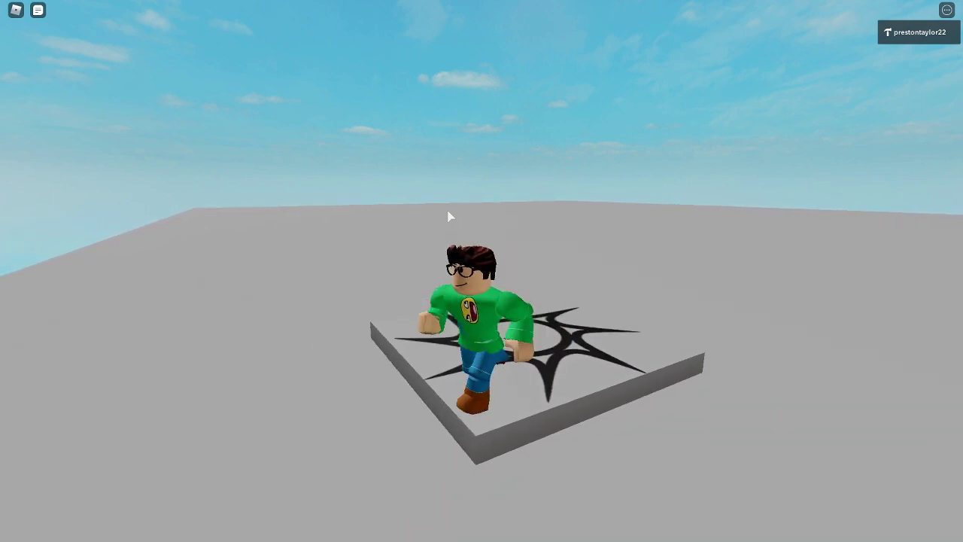
Step: Enter the Chapter 1 castle and walk into the lit dining hall
key("w")
scroll(482, 270, "up", 5)
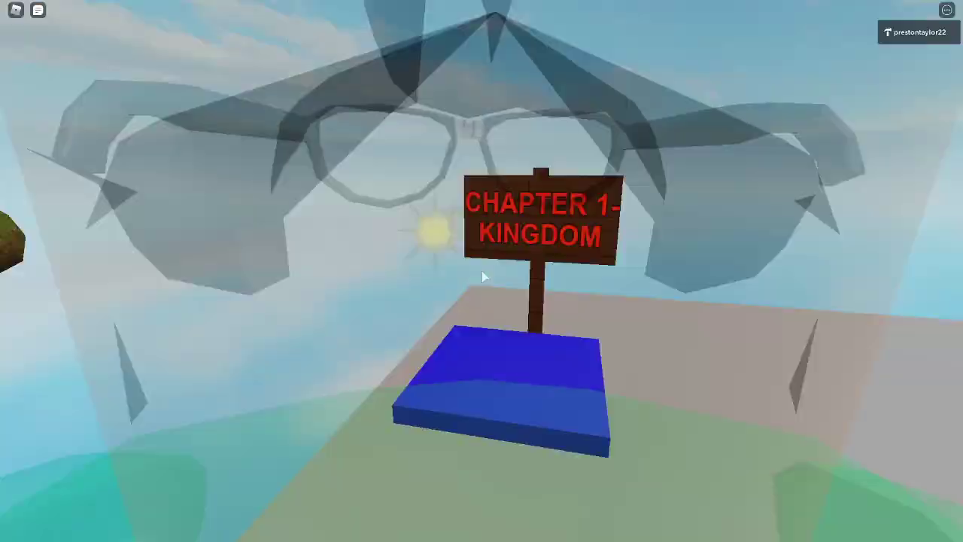
key("w")
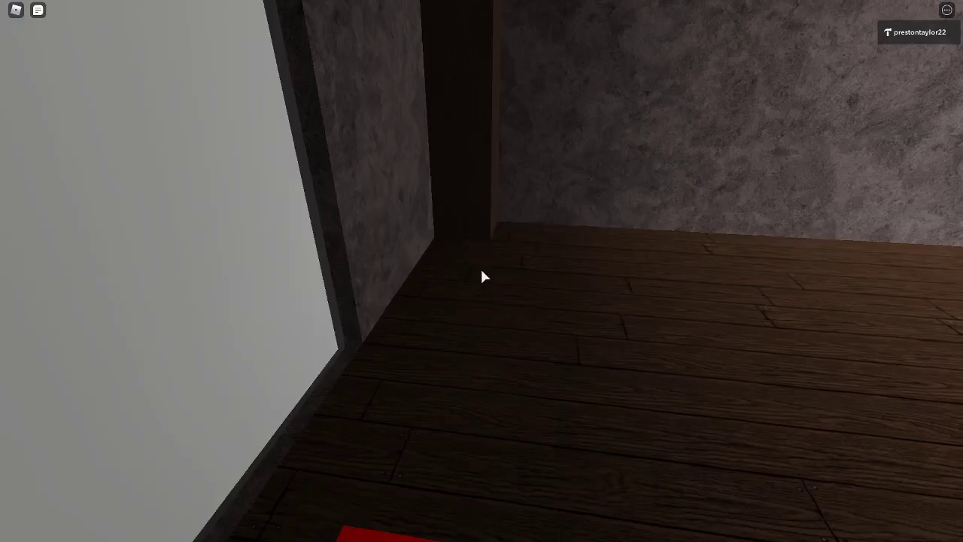
key("w")
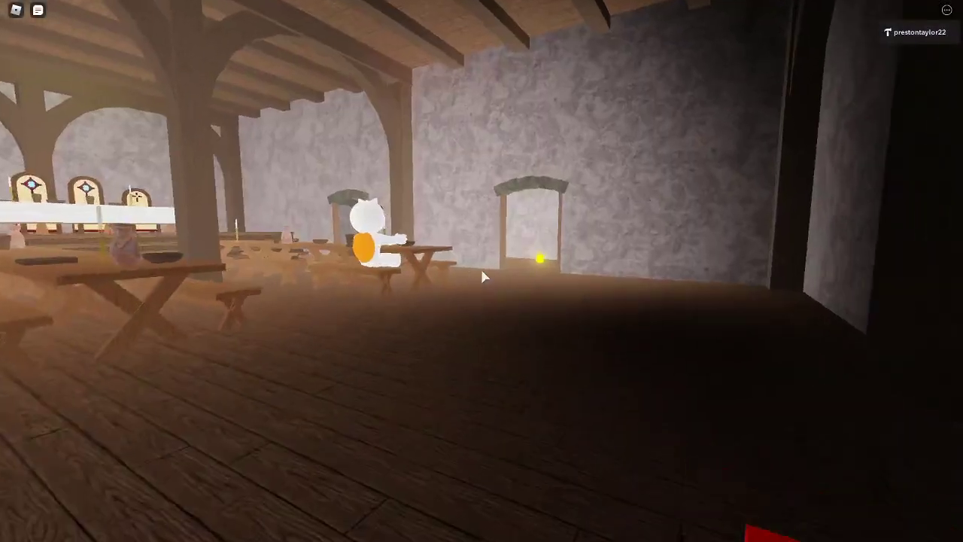
key("w")
key("w")
key("w")
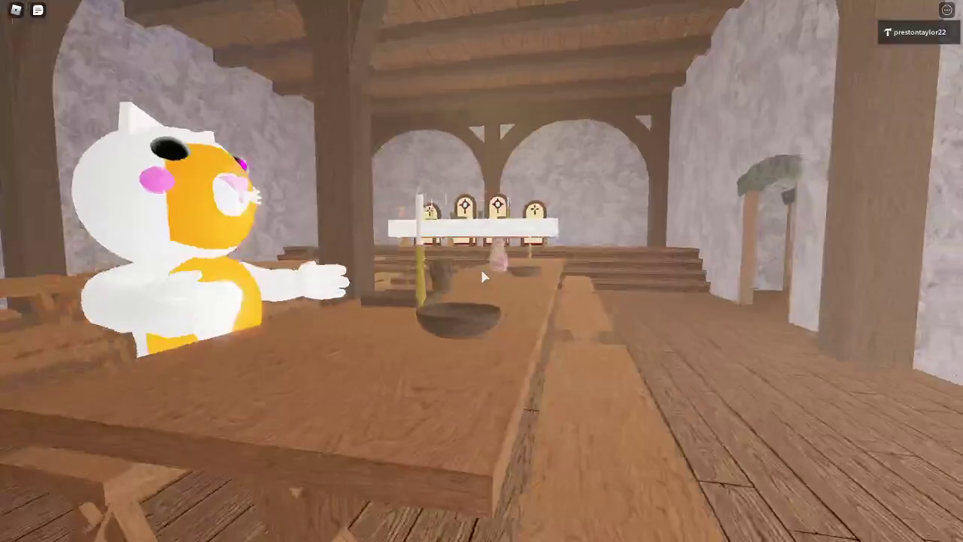
Step: Circle the table and bench where the cat is seated
key("a")
key("w")
key("s")
scroll(480, 266, "down", 3)
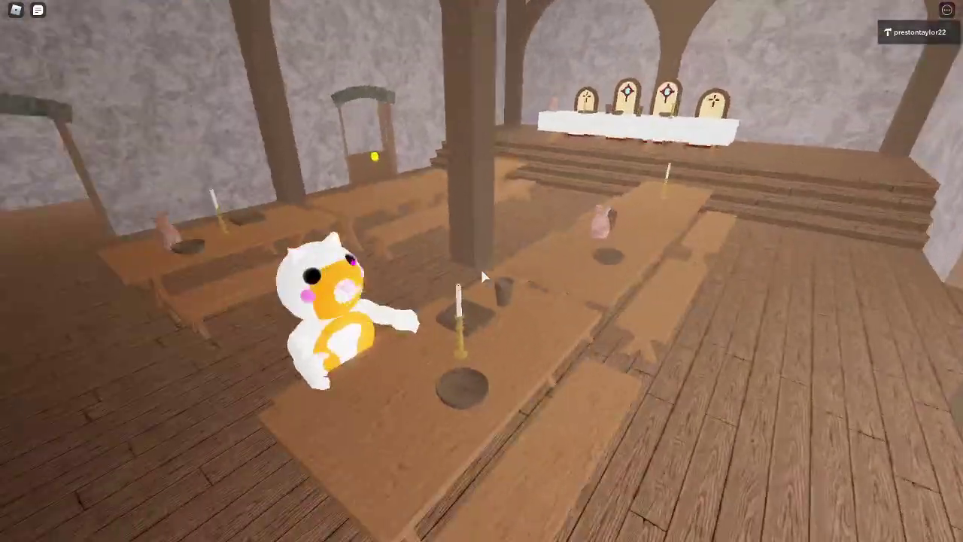
key("w")
key("w")
key("w")
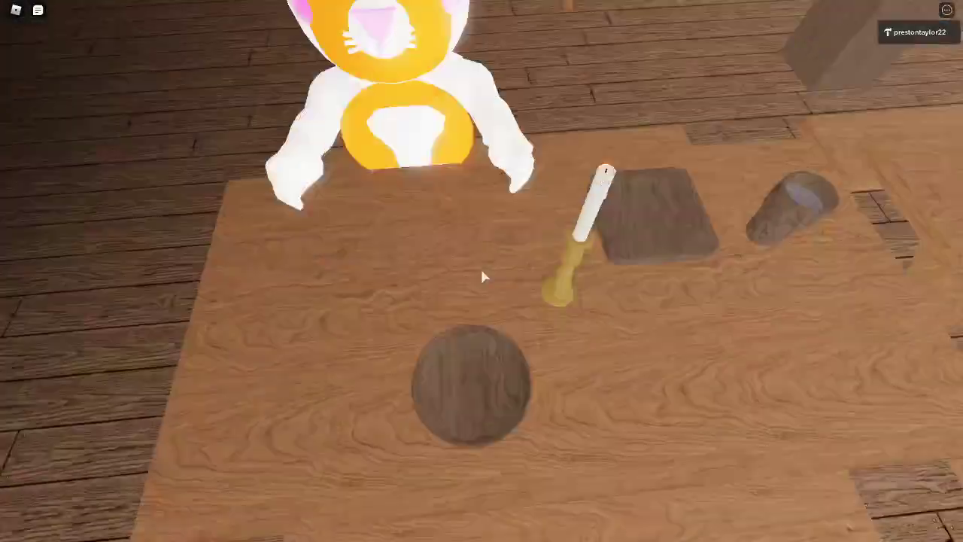
key("s")
Step: Go through the archway and down the wooden hallway toward the yellow key
key("d")
key("w")
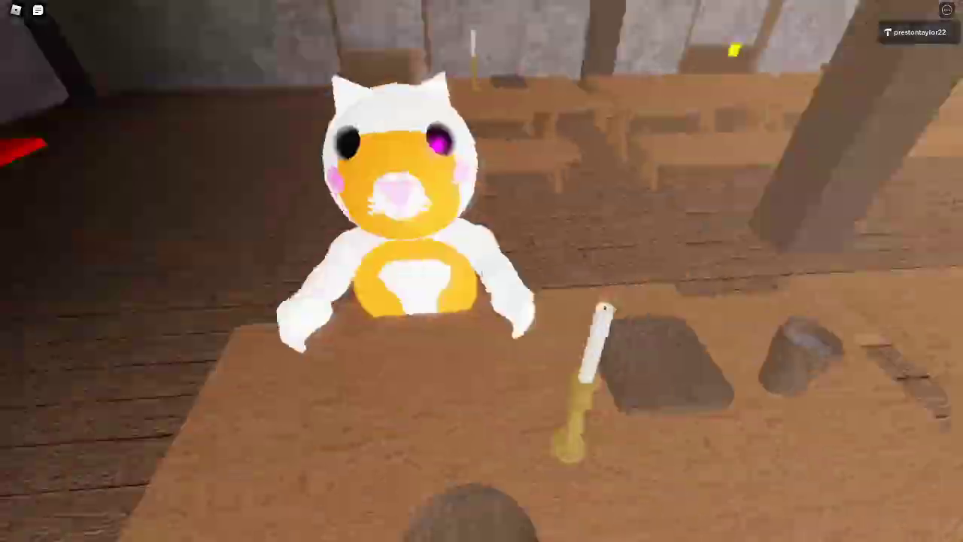
key("a")
key("w")
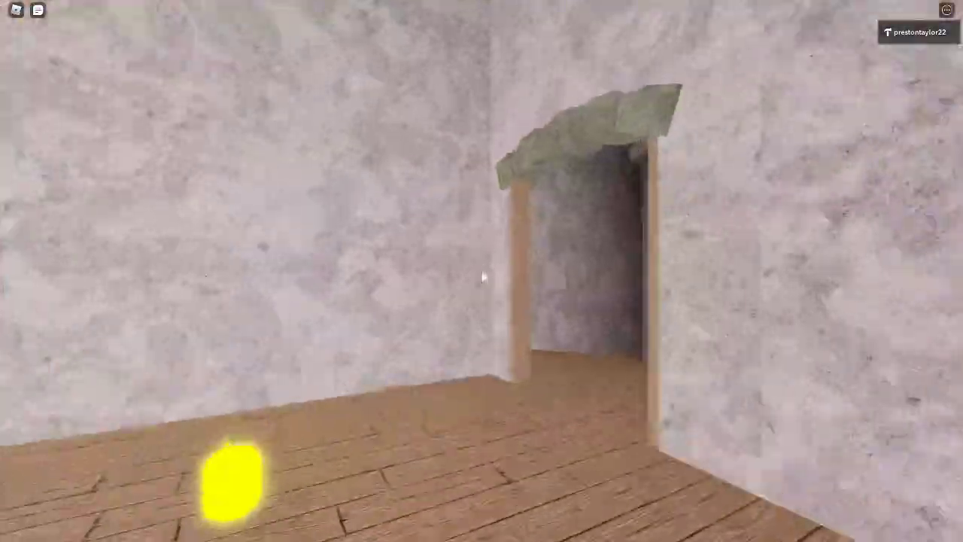
key("w")
key("w")
key("w")
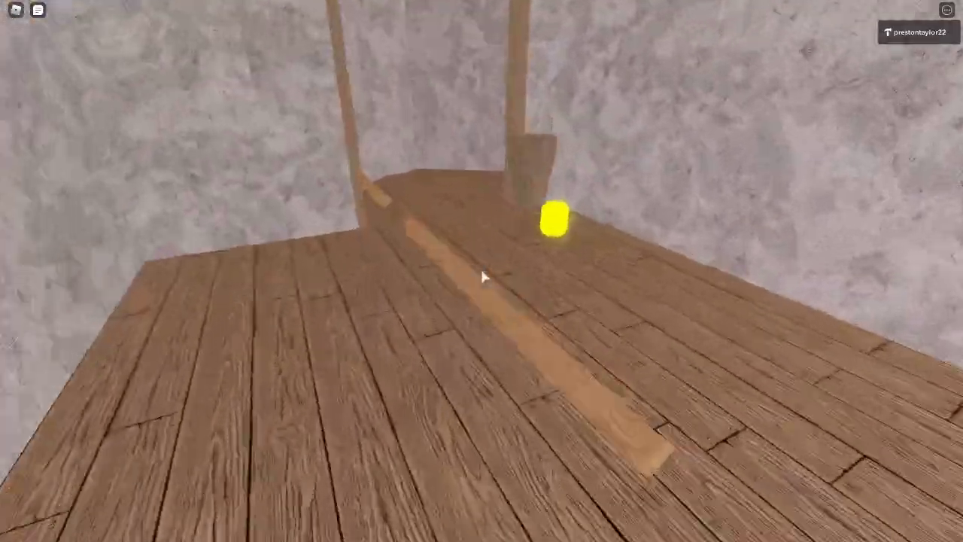
key("w")
key("w")
key("w")
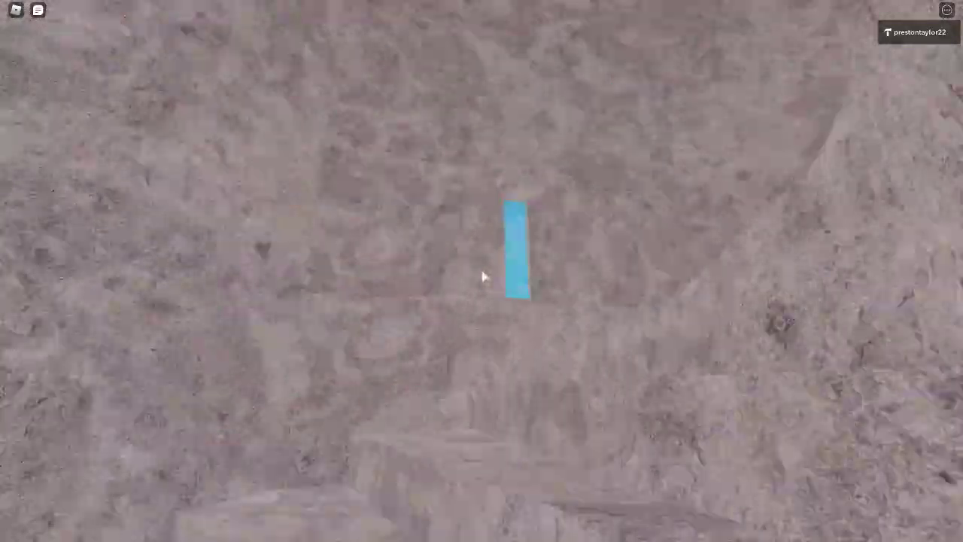
key("w")
key("w")
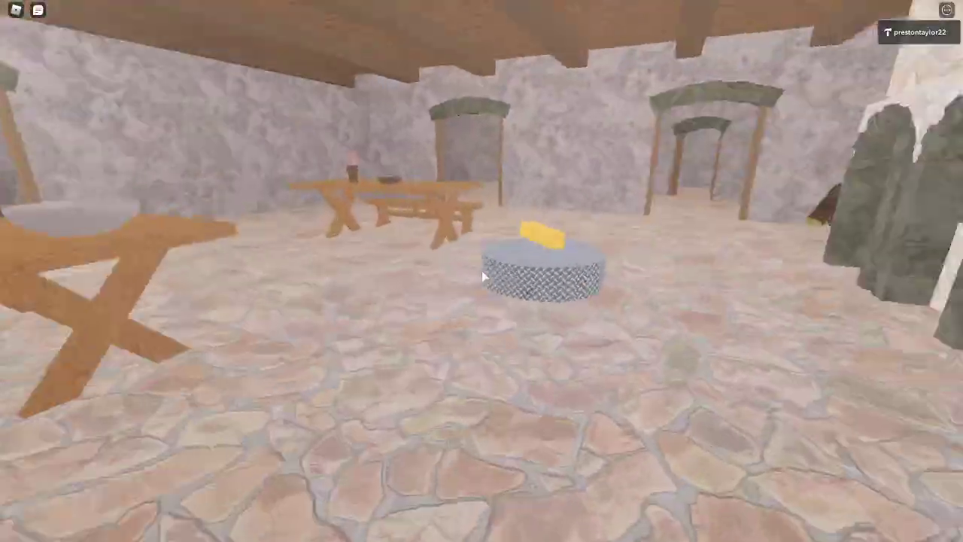
Step: Walk into the stone-arched room and pick up the orange key
key("w")
key("w")
key("w")
key("w")
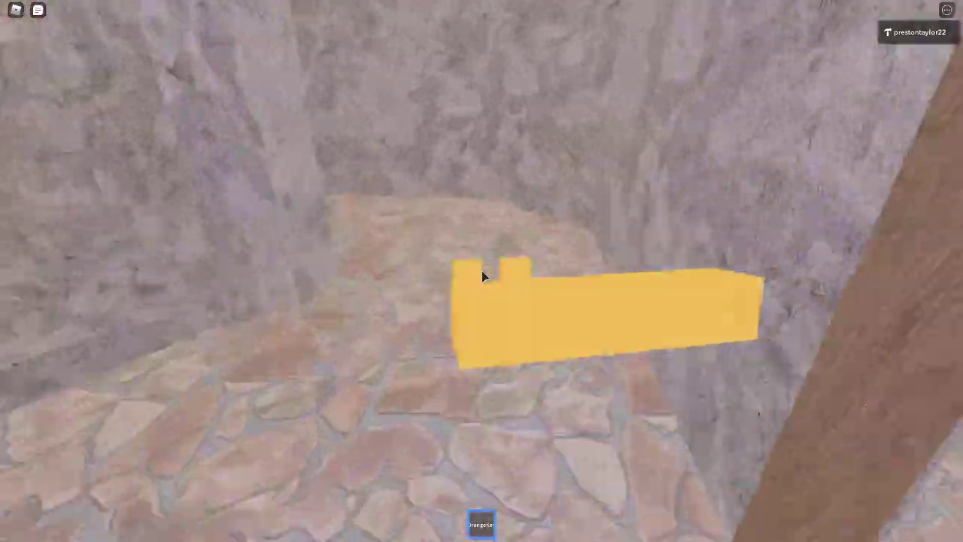
key("w")
key("w")
key("w")
key("w")
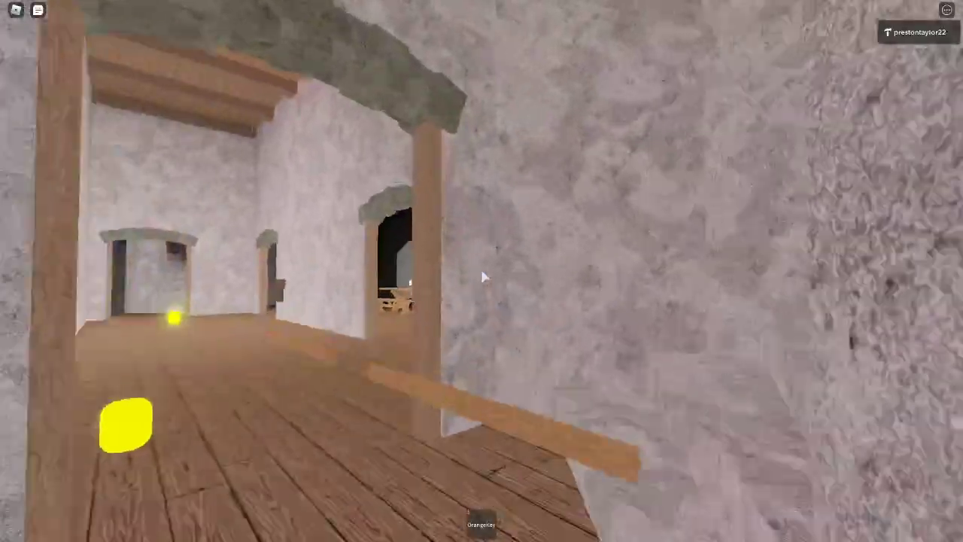
key("w")
key("w")
key("w")
key("w")
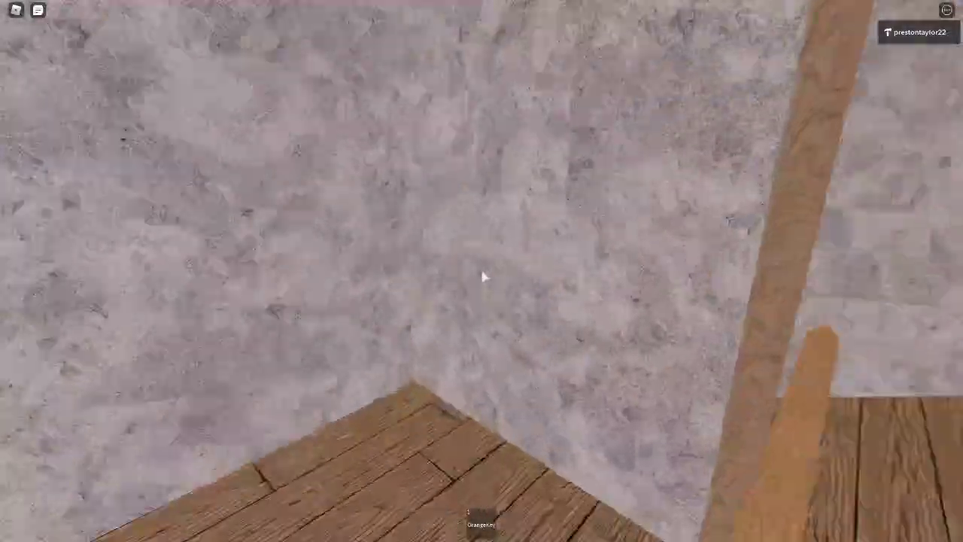
Step: Search the castle rooms for an exit and reach the orange doorway
key("w")
key("w")
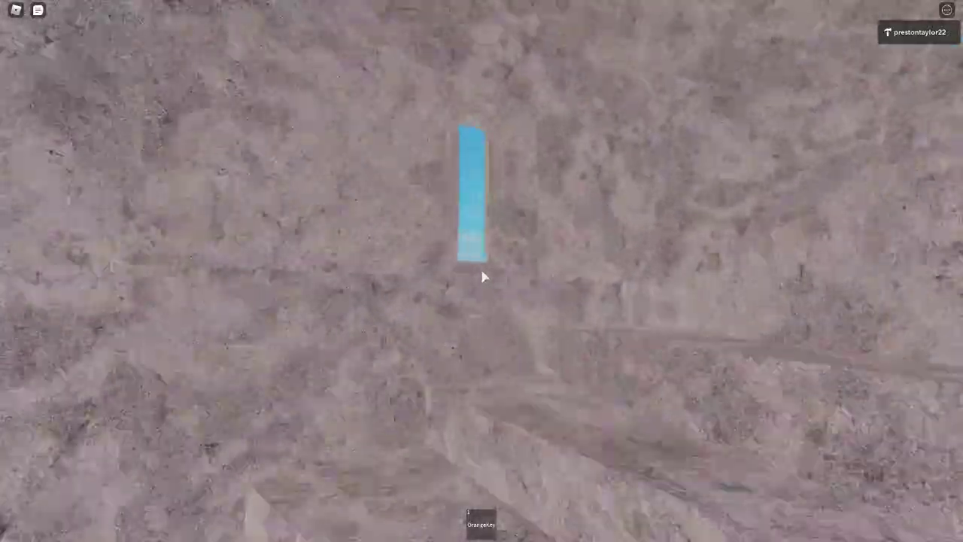
key("w")
key("w")
key("w")
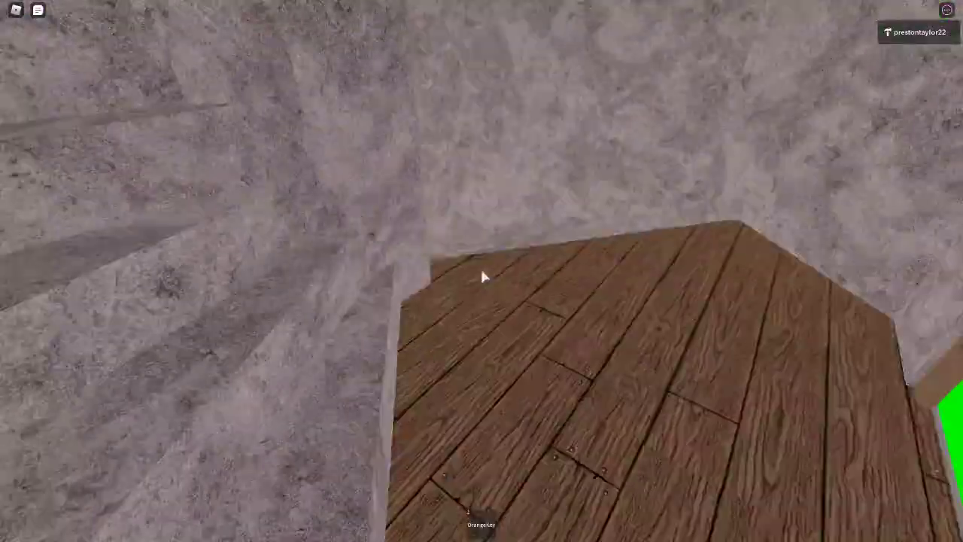
key("w")
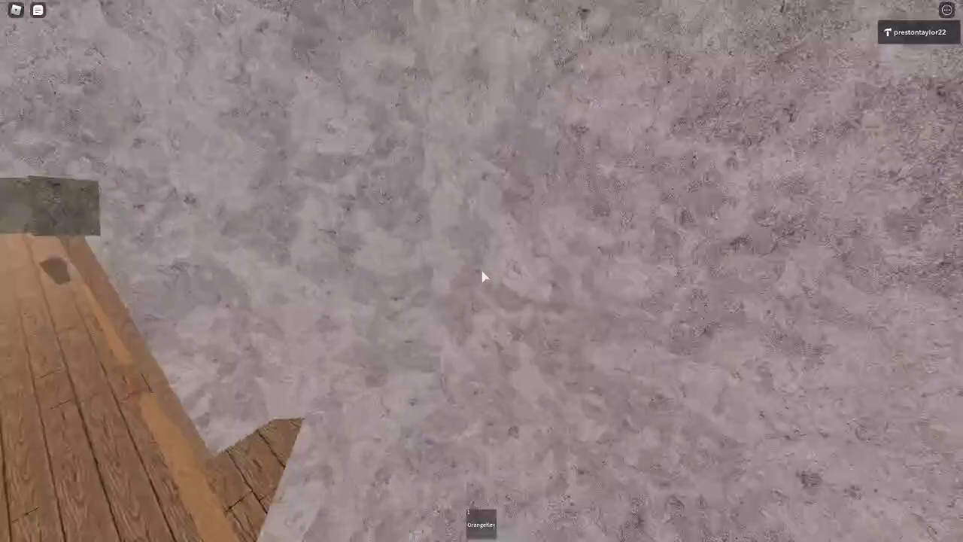
key("w")
key("w")
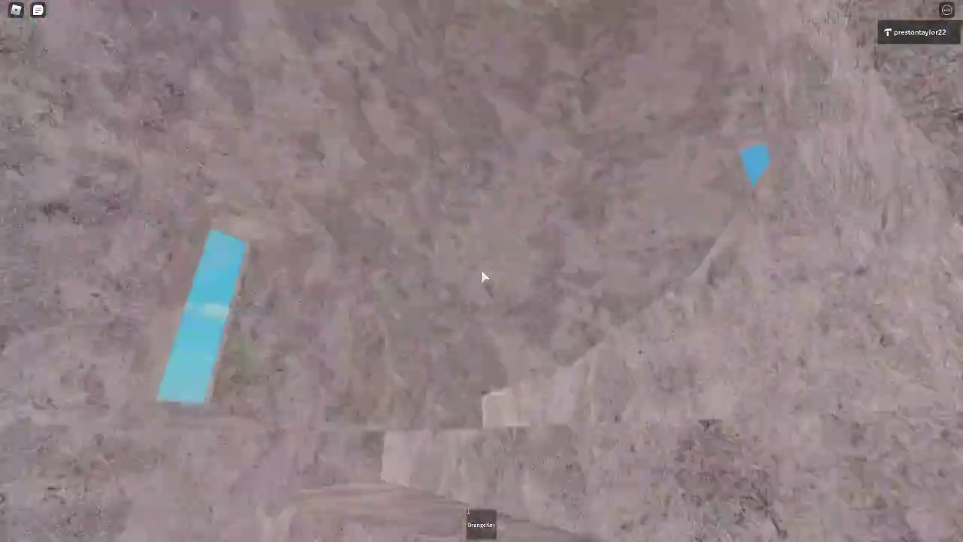
key("w")
key("w")
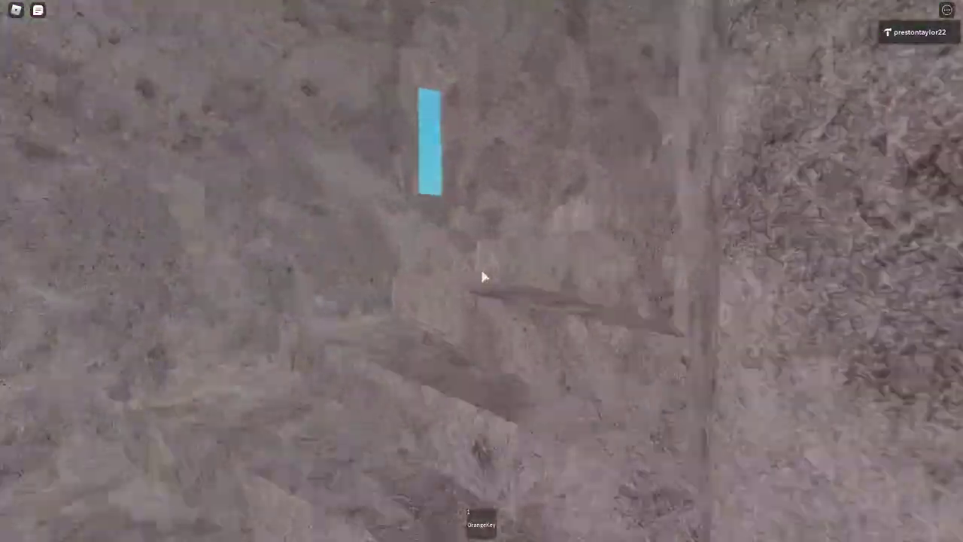
key("w")
key("w")
key("w")
key("w")
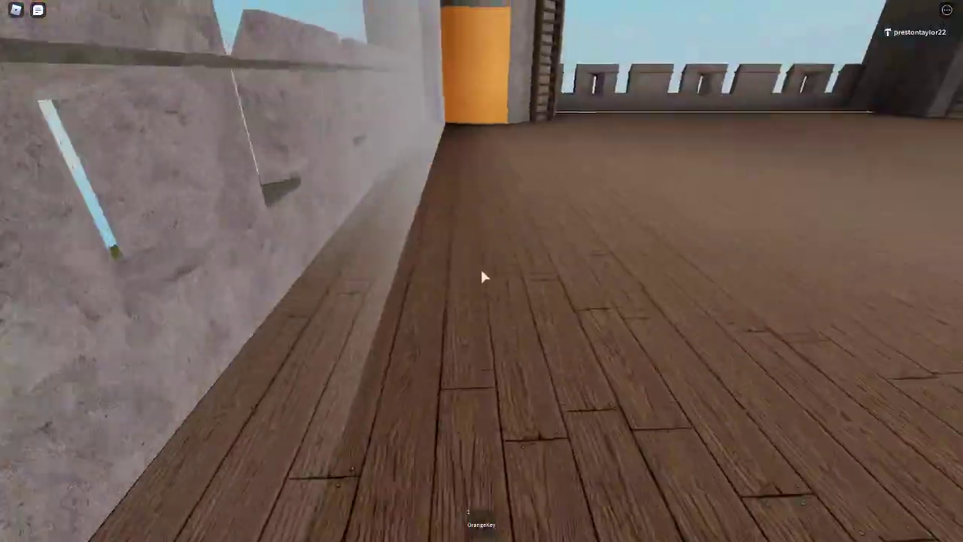
key("w")
Step: Cross the rooftop, grab the green key, and hold the orange key
key("w")
key("w")
key("w")
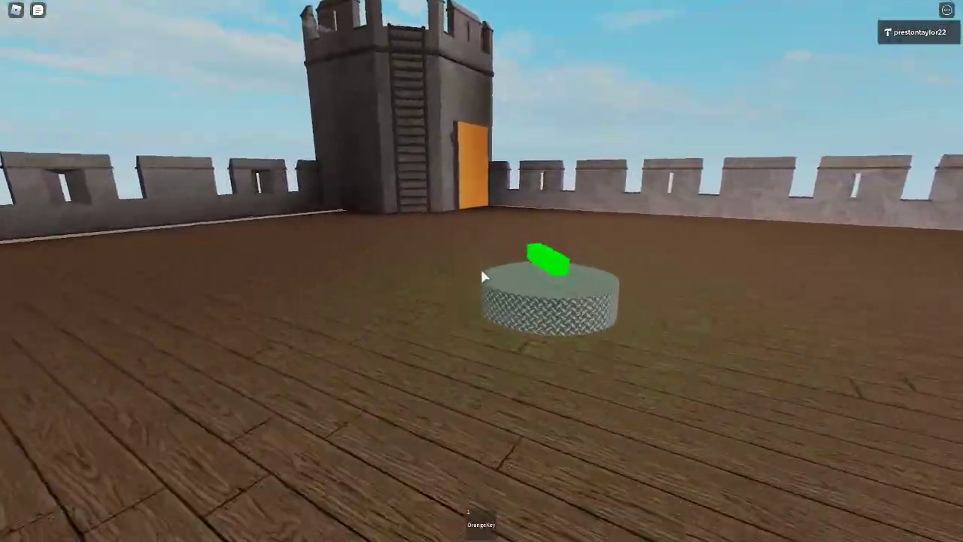
key("w")
key("w")
key("2")
key("1")
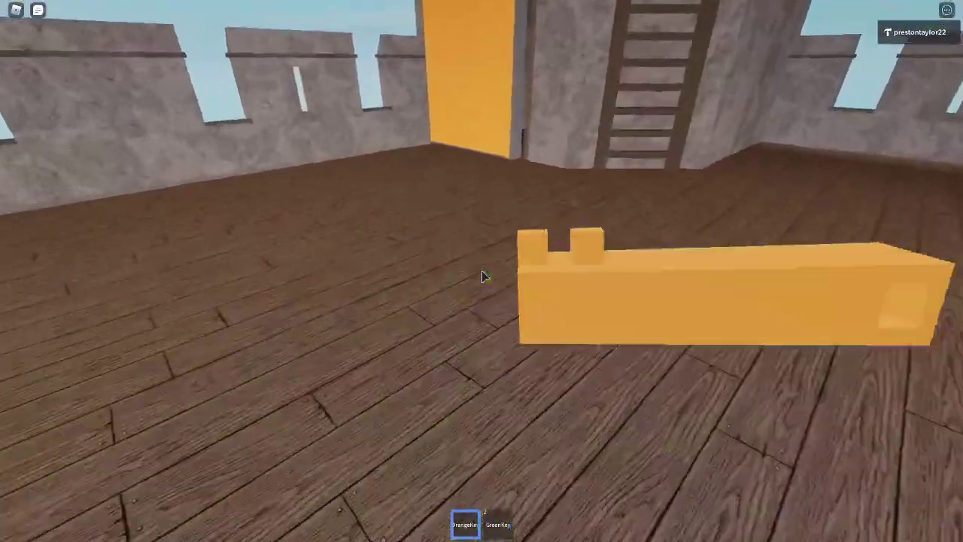
key("w")
Step: Pass the orange door, then go through the green door using the green key
key("w")
key("w")
key("w")
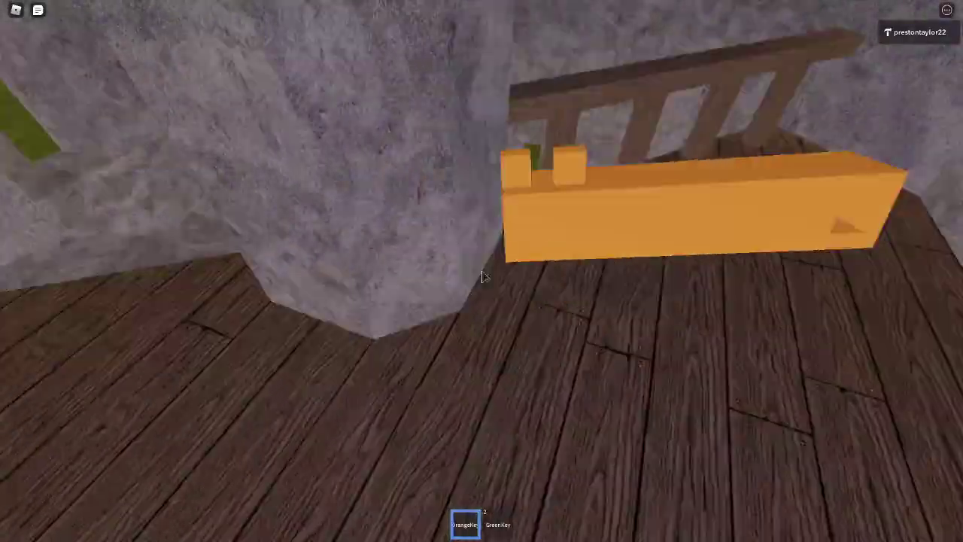
key("w")
key("w")
key("w")
key("w")
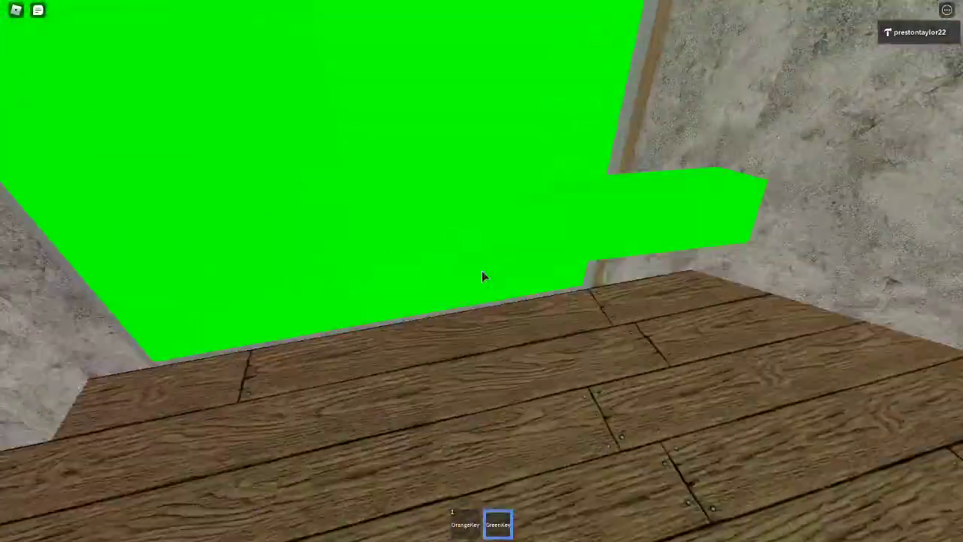
key("w")
key("w")
key("w")
key("w")
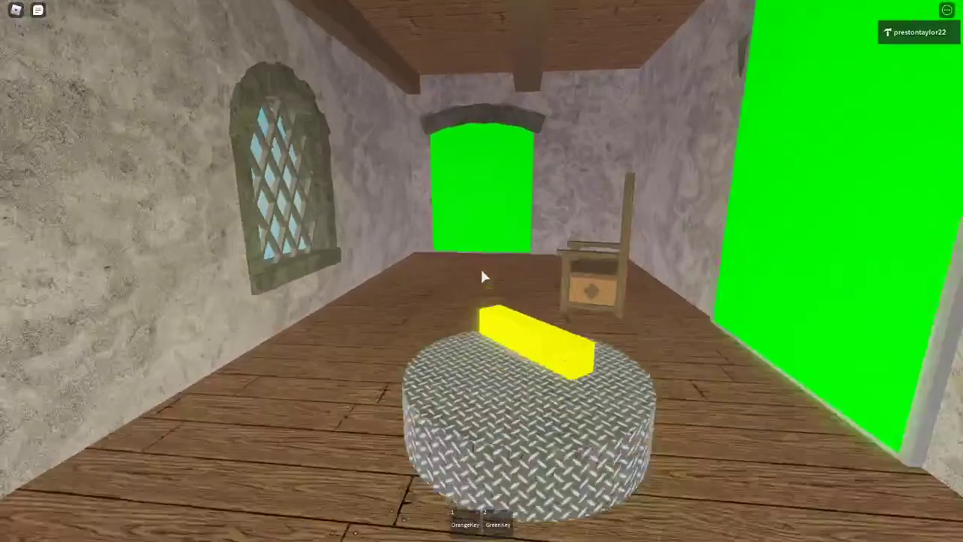
key("w")
key("w")
key("2")
key("w")
key("w")
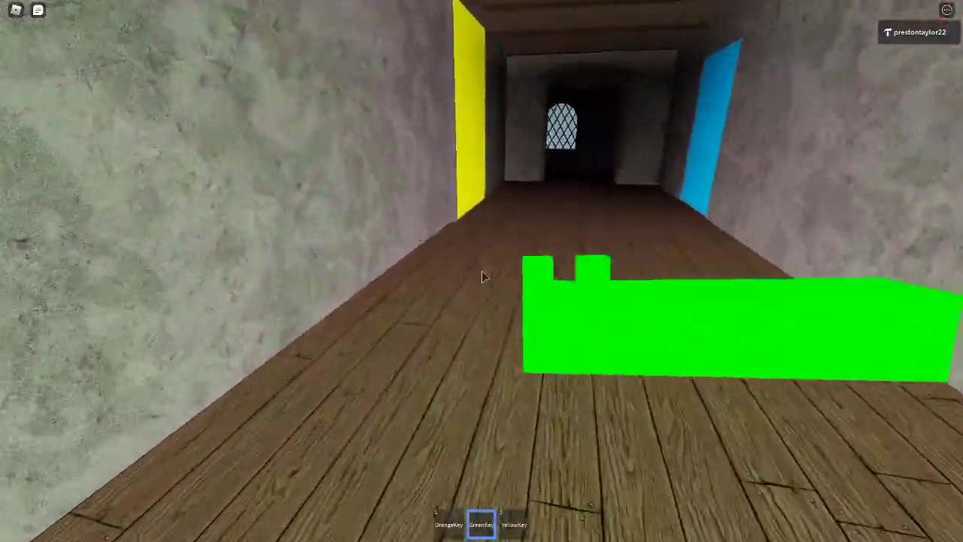
Step: Open the yellow door with the yellow key and grab the red key
key("2")
key("w")
key("w")
key("3")
key("w")
key("w")
key("4")
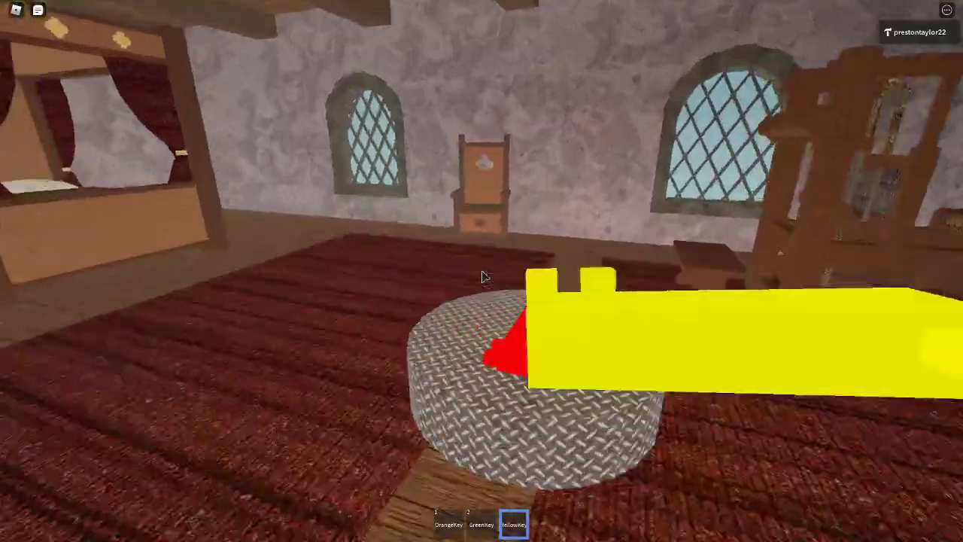
key("w")
key("w")
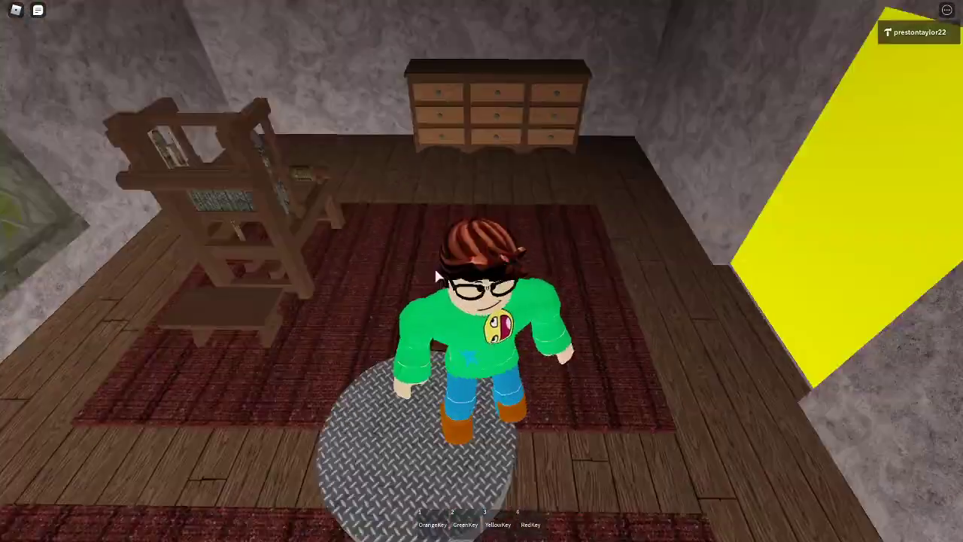
Step: Equip the yellow key and look around the corridor of coloured doors
key("w")
key("3")
key("w")
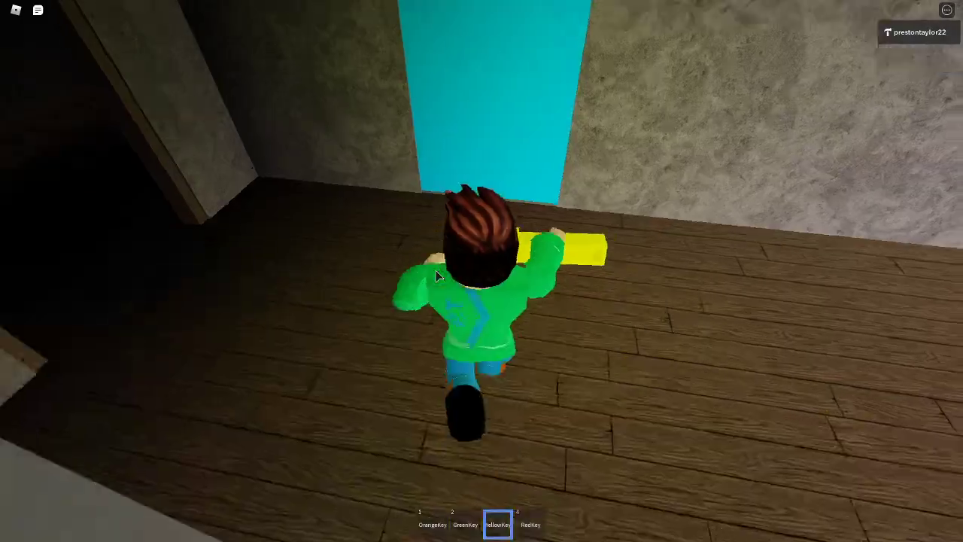
key("s")
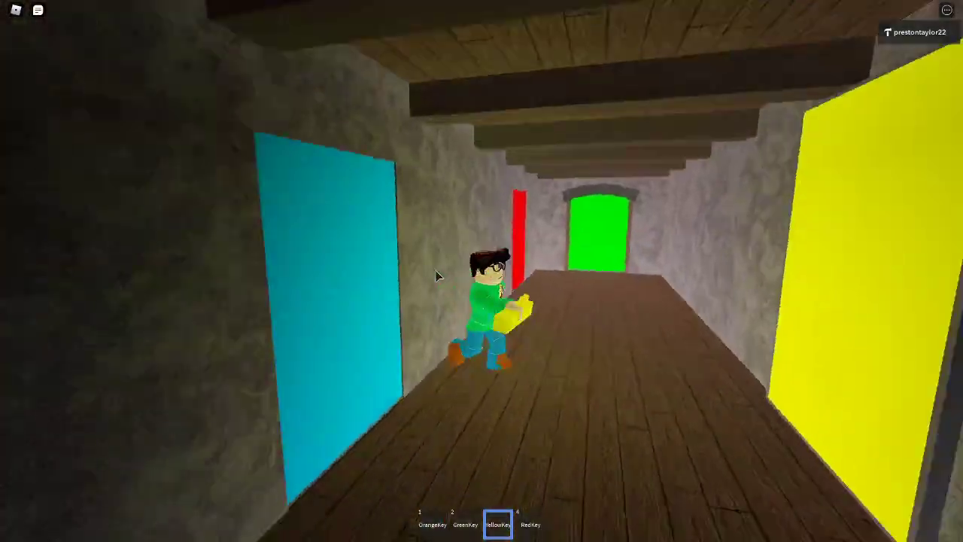
Step: Walk past the green door to the red door and equip the red key
key("w")
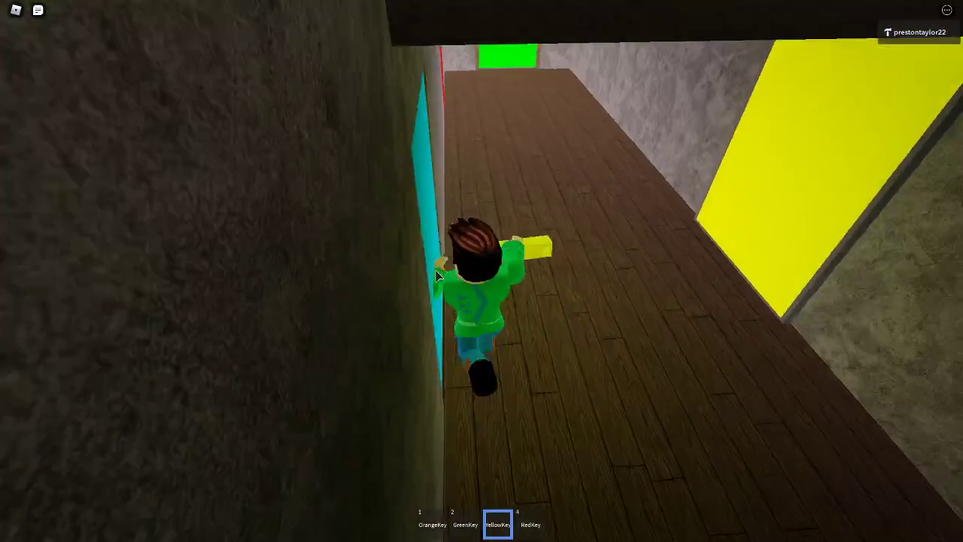
key("w")
key("a")
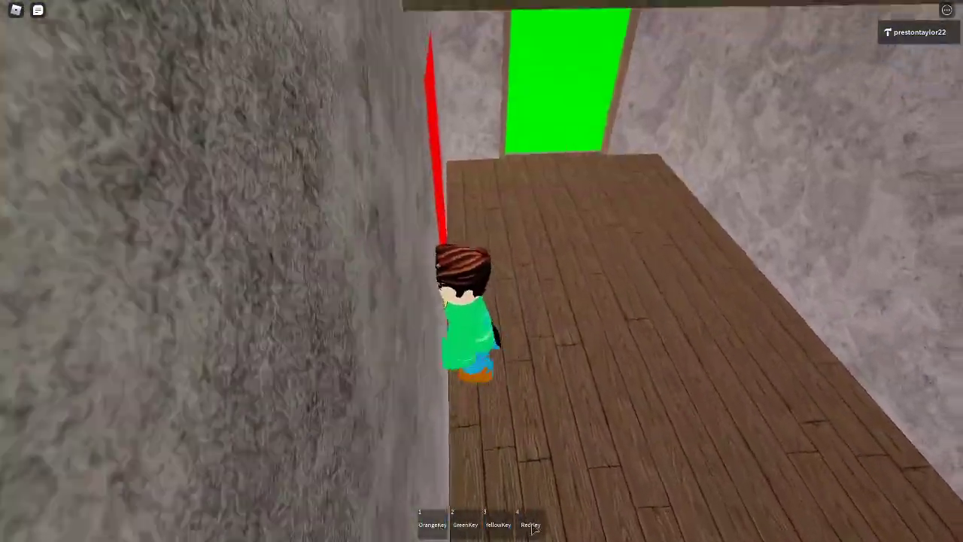
left_click(531, 525)
left_click_drag(535, 527, 510, 517)
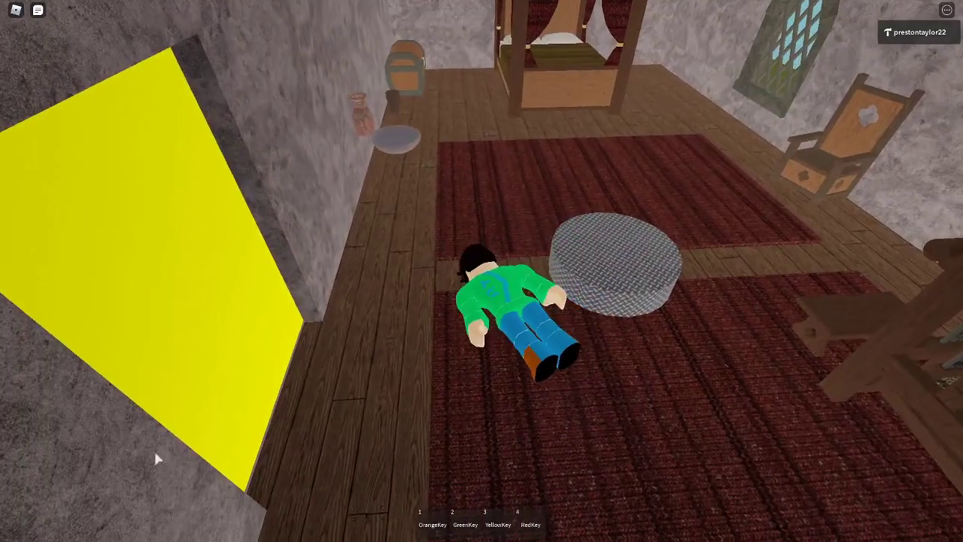
Step: Exit fullscreen and choose Edit on the Rainbow Kitty (Alpha) page to launch Studio
key("F11")
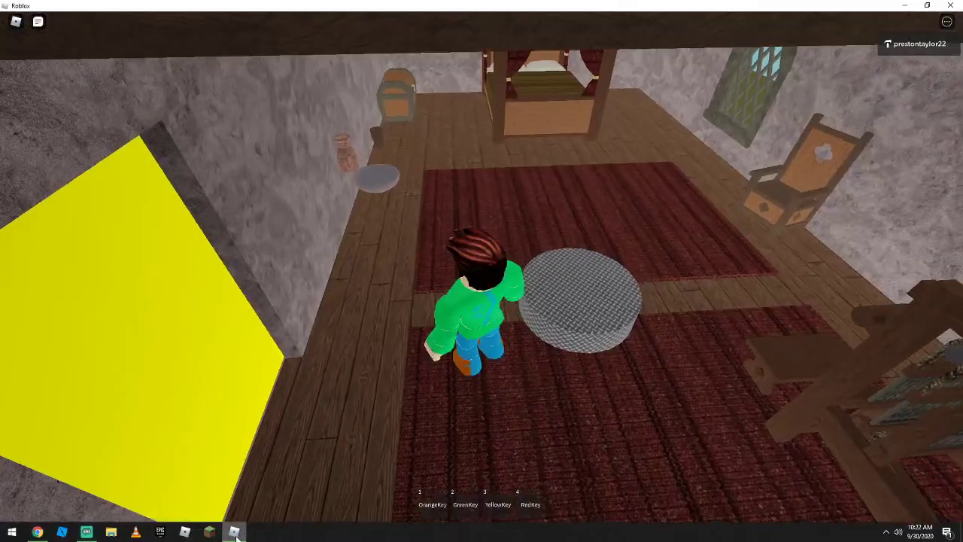
left_click(37, 532)
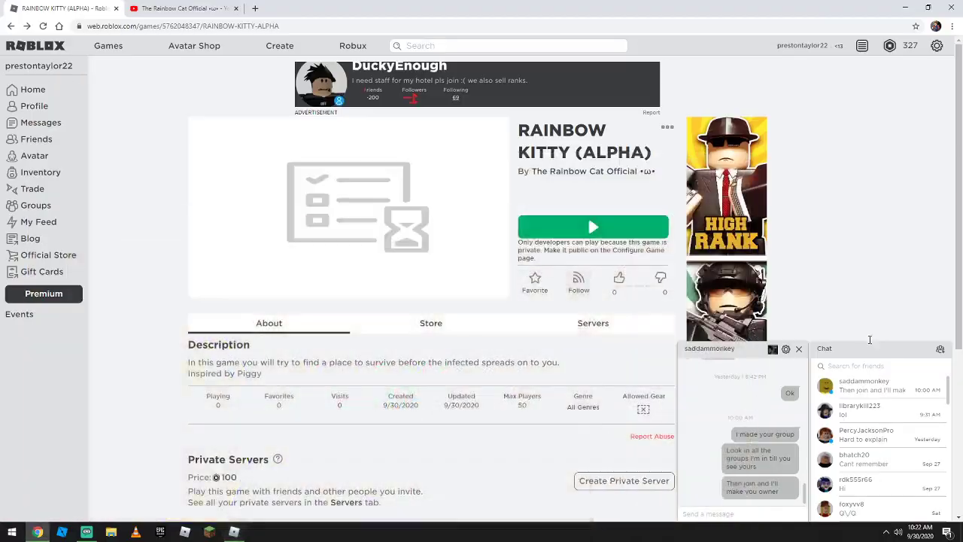
left_click(623, 143)
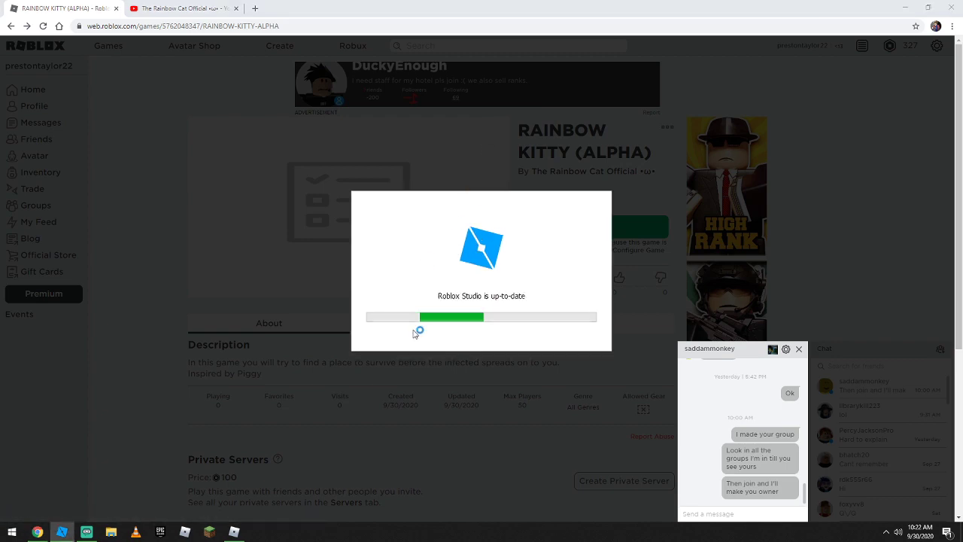
Step: Alt+Tab over to the Streamlabs OBS window showing the active recording
key("alt+Tab")
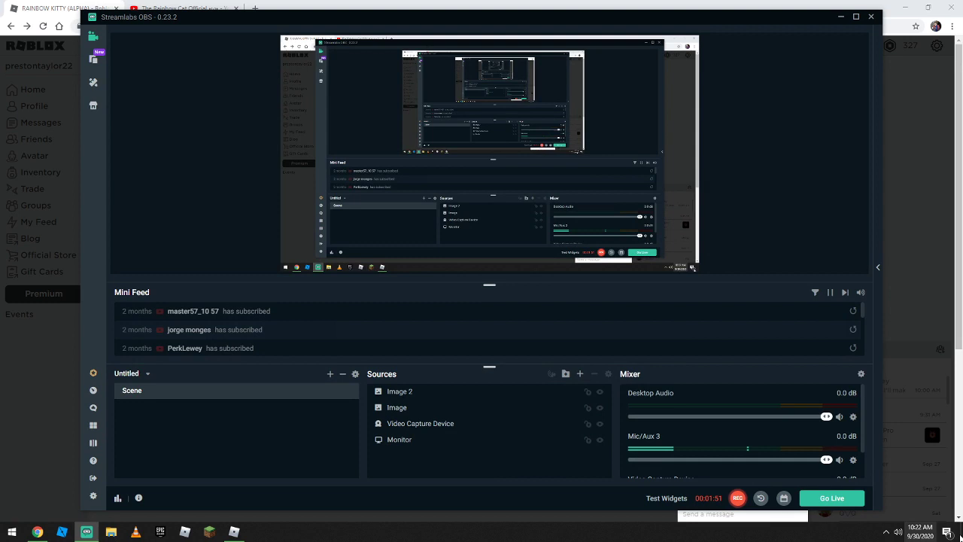